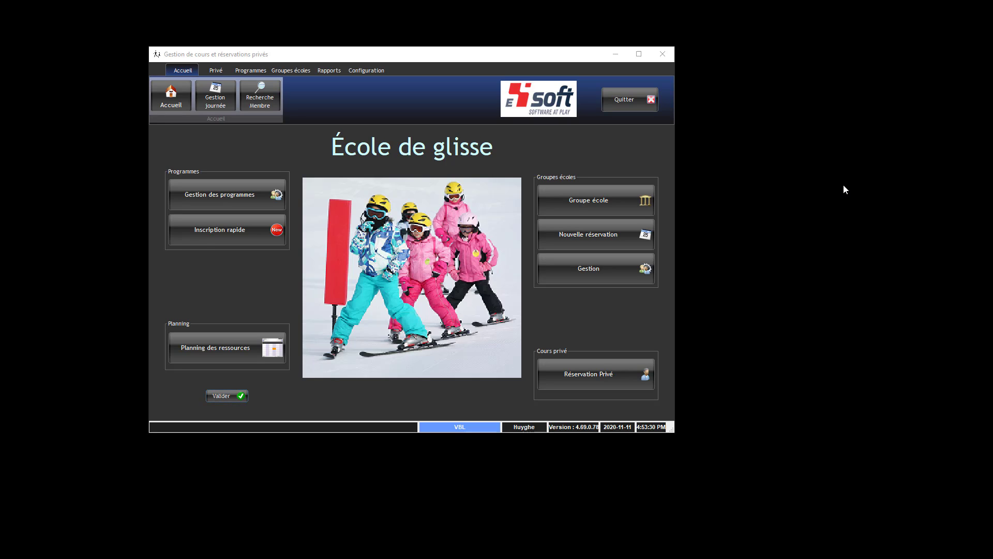
# - Open the class distribution screen for the programme MINI-VIKING 2 DIMANCHE (IMPAIR) 14:00-15:00 from programme management
pyautogui.click(266, 205)
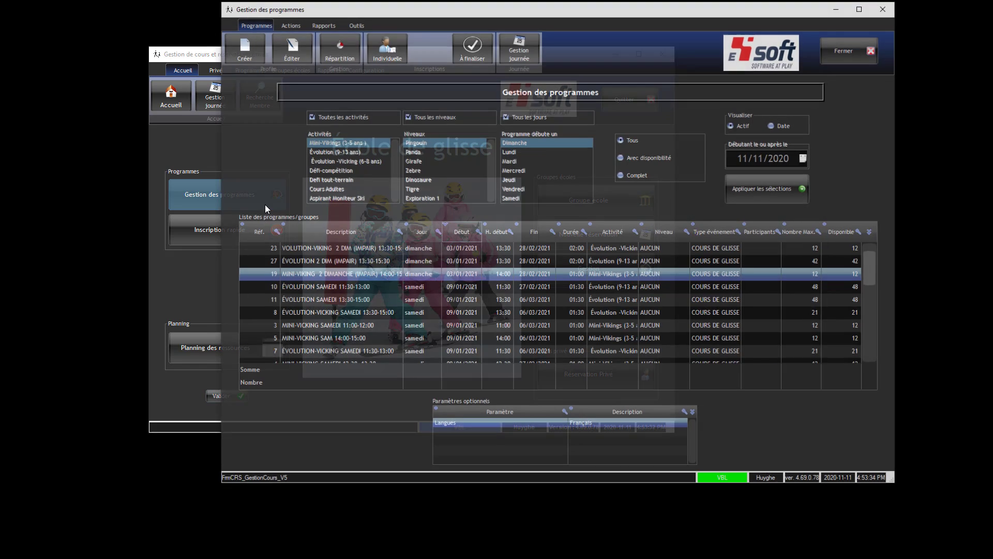
pyautogui.moveTo(507, 12); pyautogui.dragTo(455, 24)
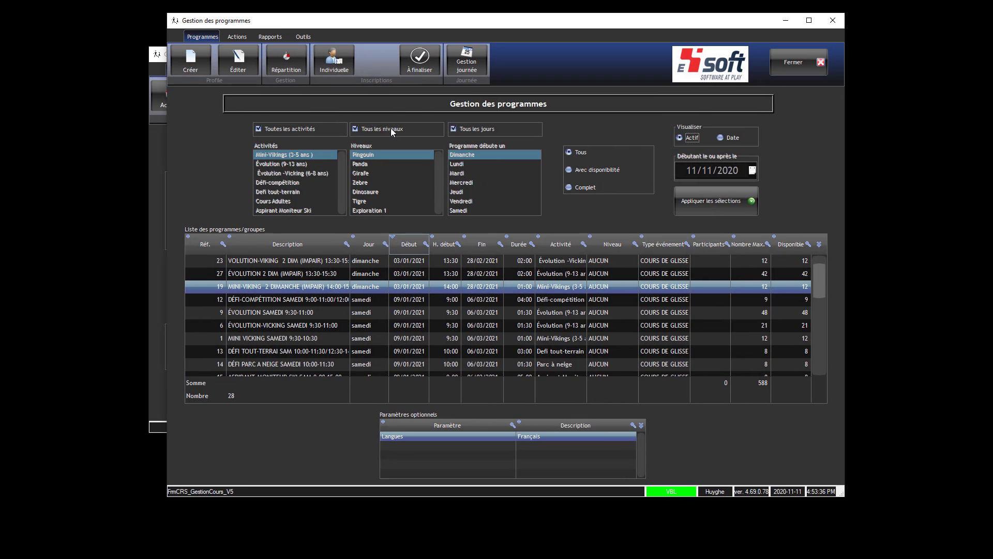
pyautogui.doubleClick(304, 288)
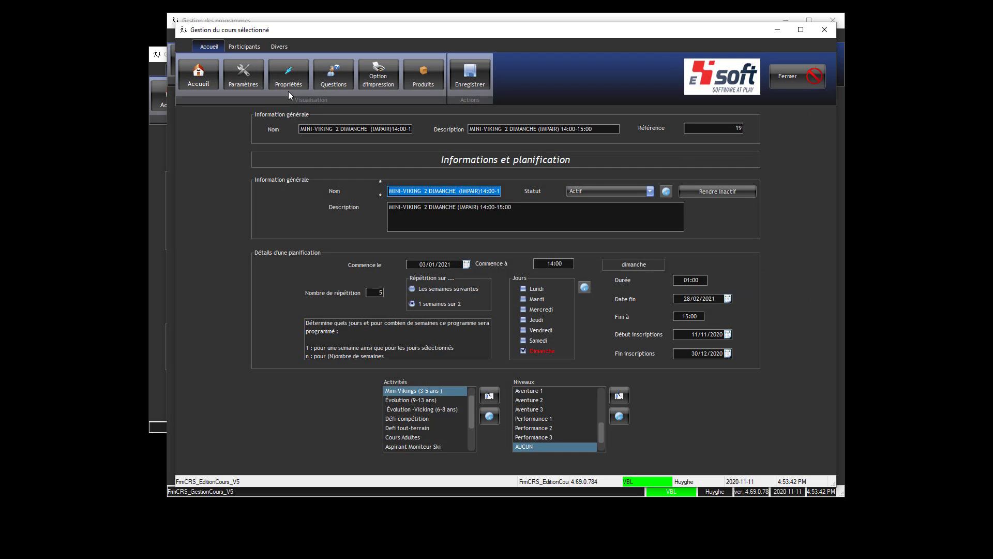
pyautogui.click(250, 48)
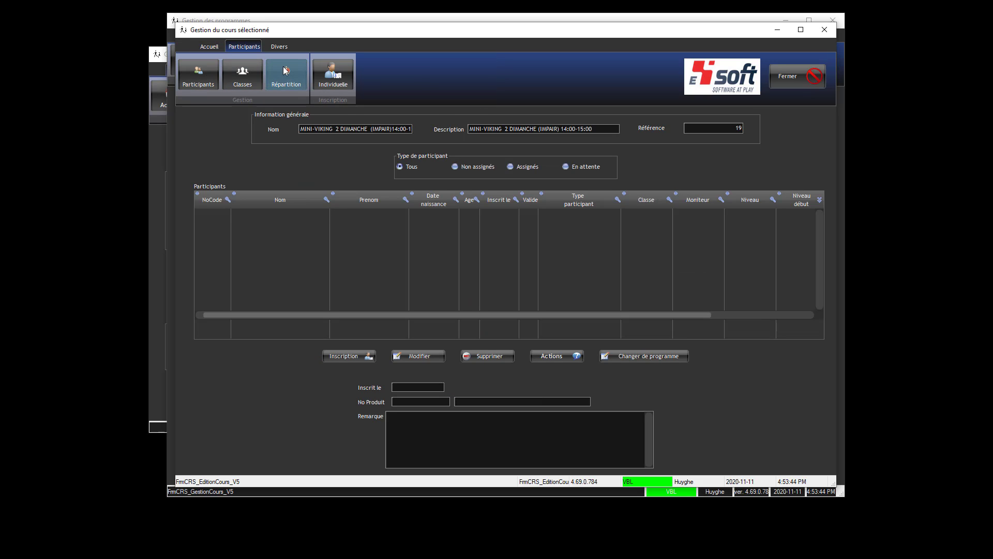
pyautogui.click(288, 75)
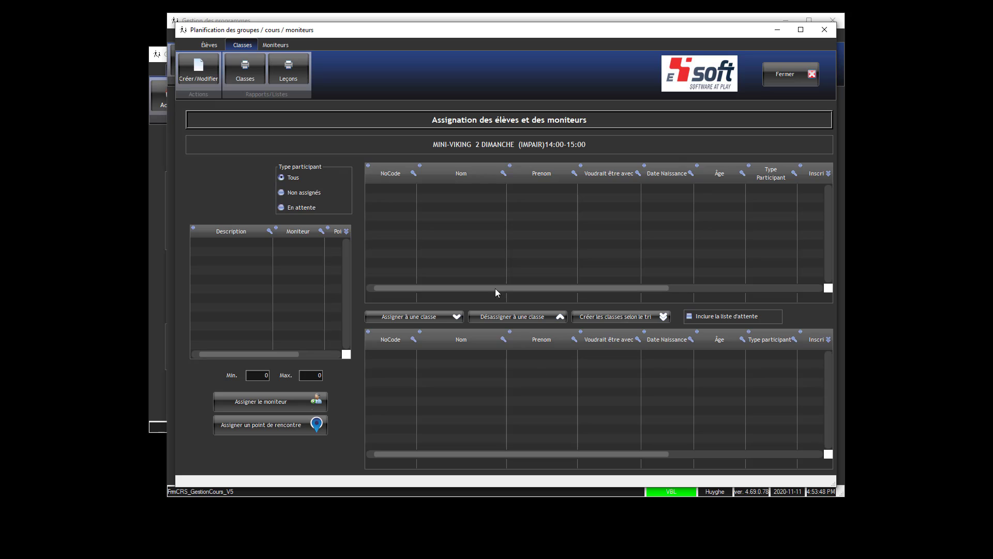
# - Create a class named "Classe 1" in French and "Class 1" in English with a maximum of 7 participants
pyautogui.click(207, 66)
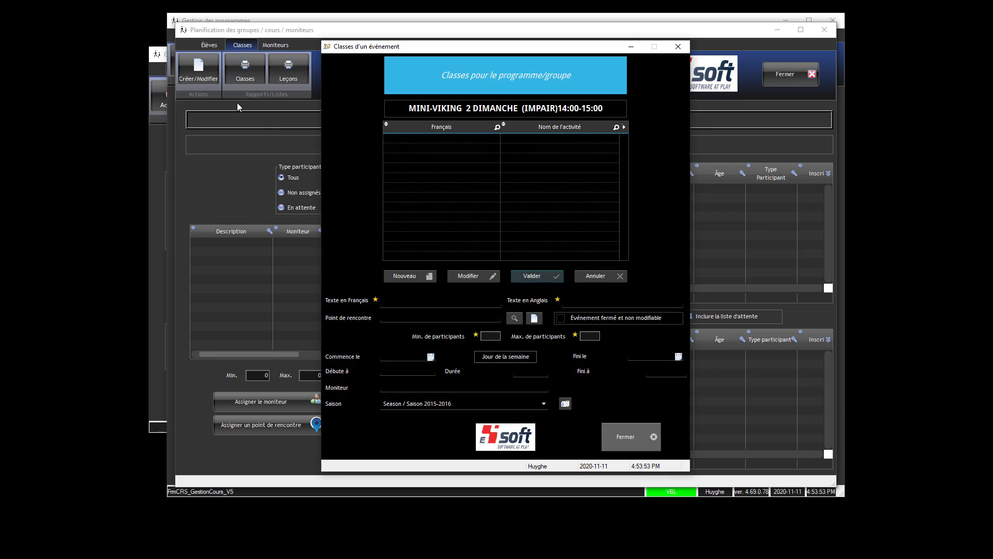
pyautogui.click(405, 274)
pyautogui.write('C')
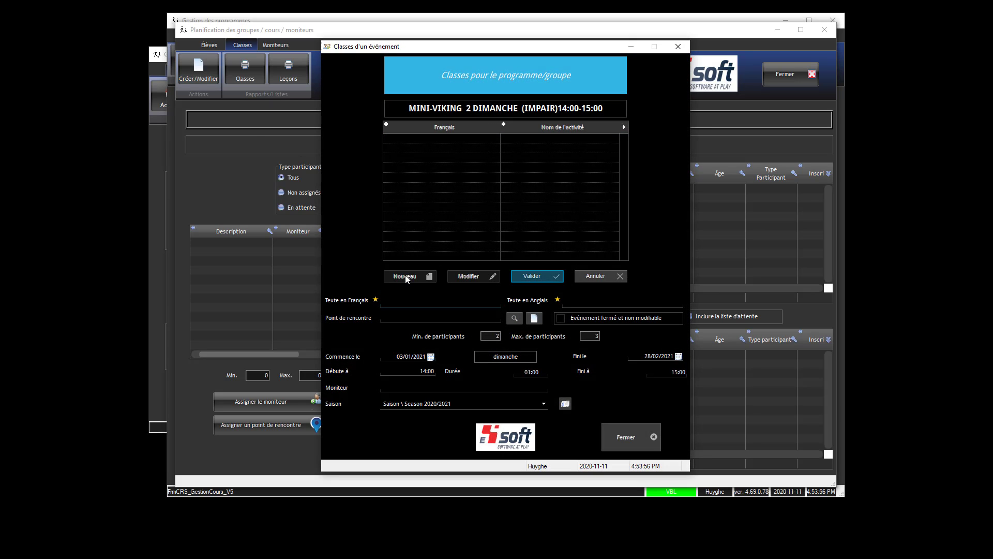
pyautogui.write('lasse 1Class 1')
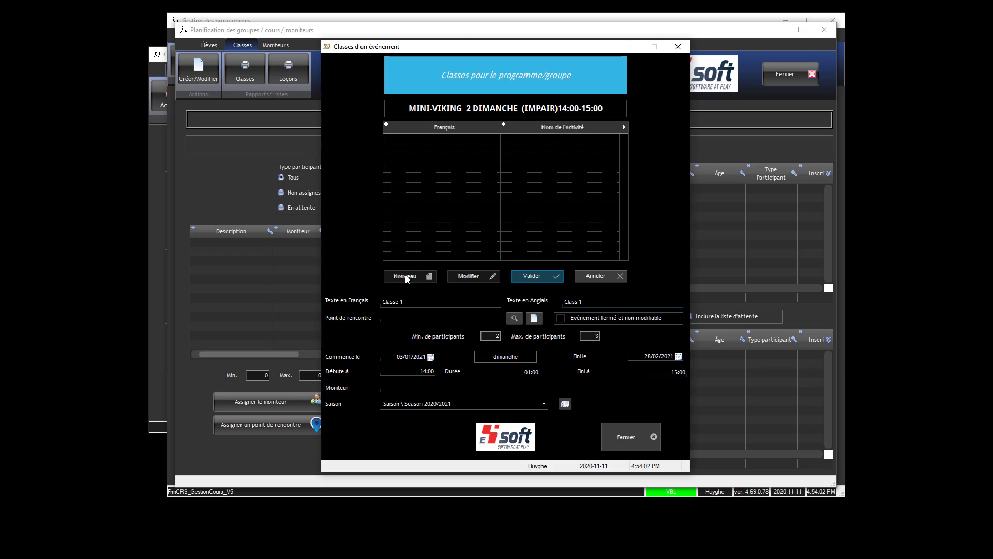
pyautogui.press('Tab')
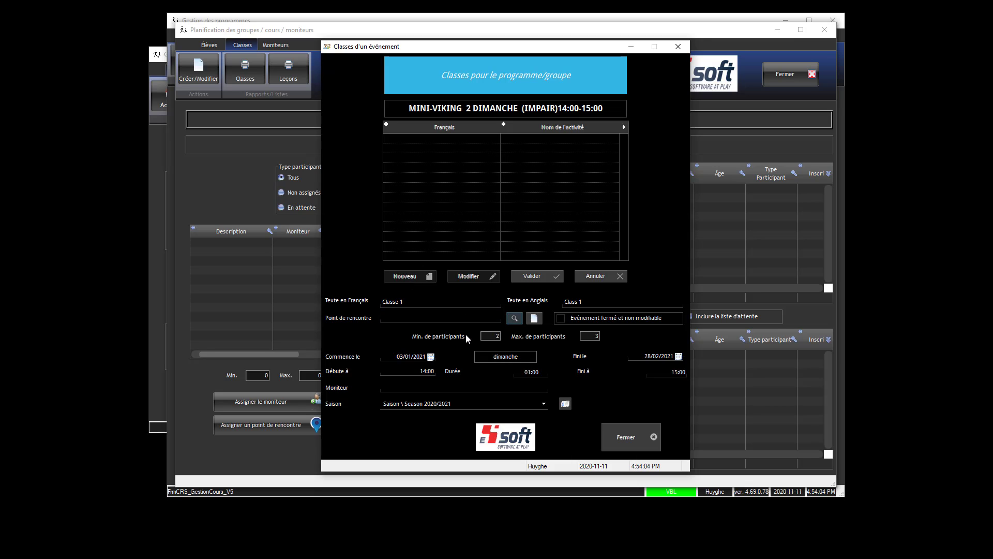
pyautogui.click(489, 336)
pyautogui.click(488, 336)
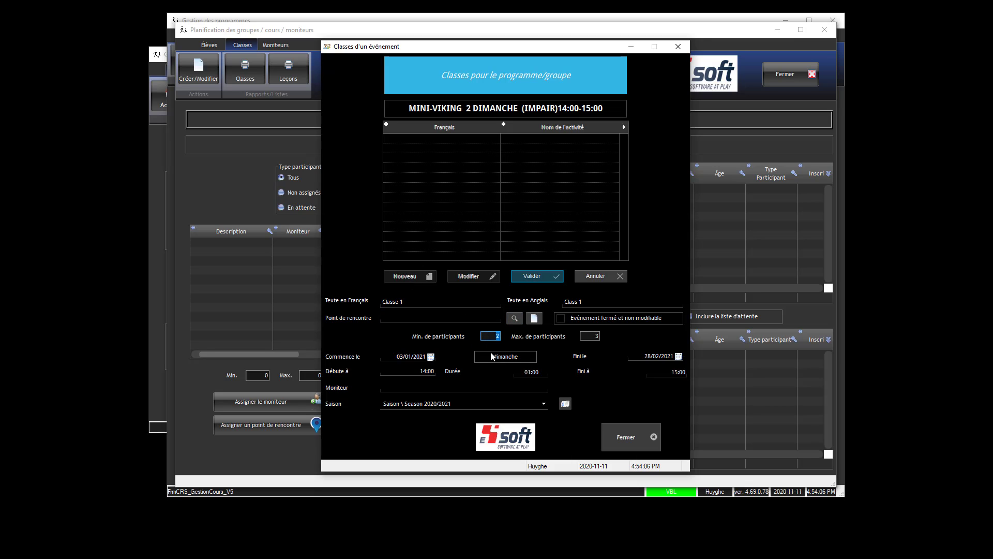
pyautogui.click(588, 336)
pyautogui.write('7')
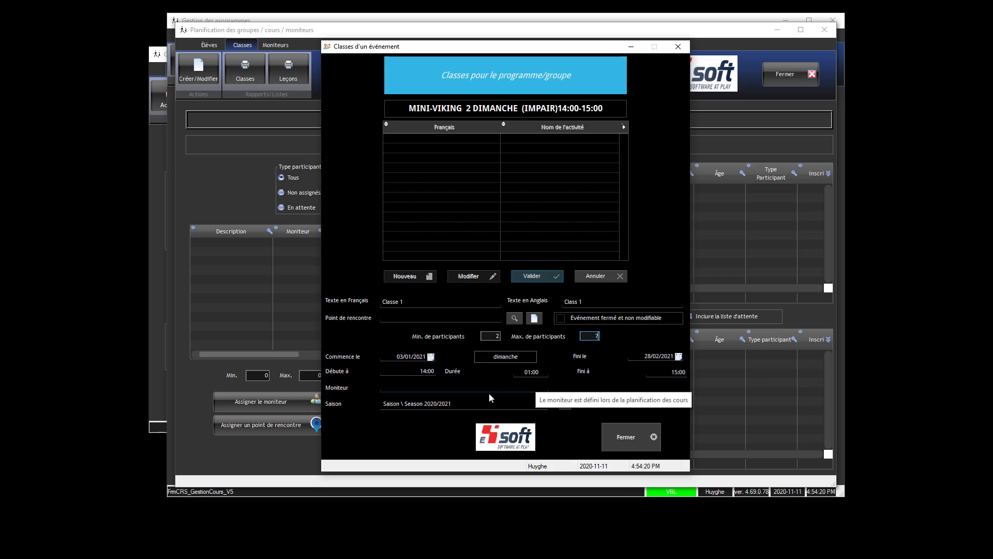
pyautogui.click(538, 277)
# - Add a second class named "Classe 2" in French and "Class 2" in English with a maximum of 7 participants, and close the class editor
pyautogui.click(412, 278)
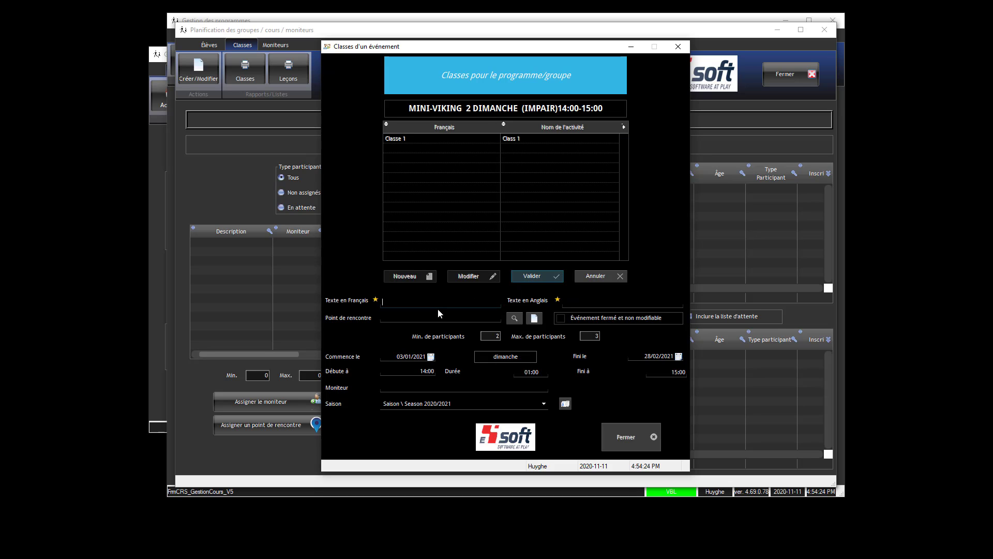
pyautogui.write('Classe 2')
pyautogui.press('Tab')
pyautogui.write('Class 2')
pyautogui.click(585, 337)
pyautogui.write('7')
pyautogui.click(541, 279)
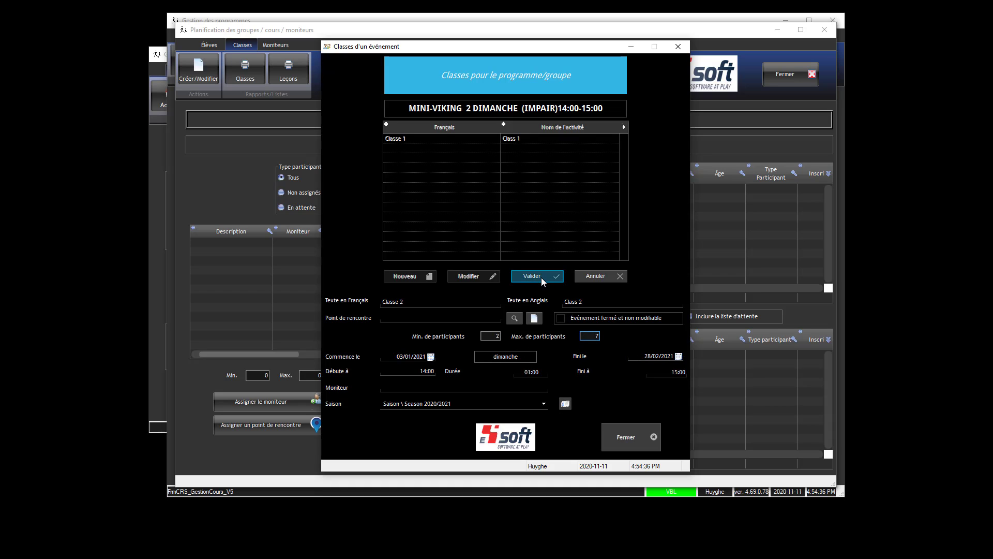
pyautogui.click(622, 441)
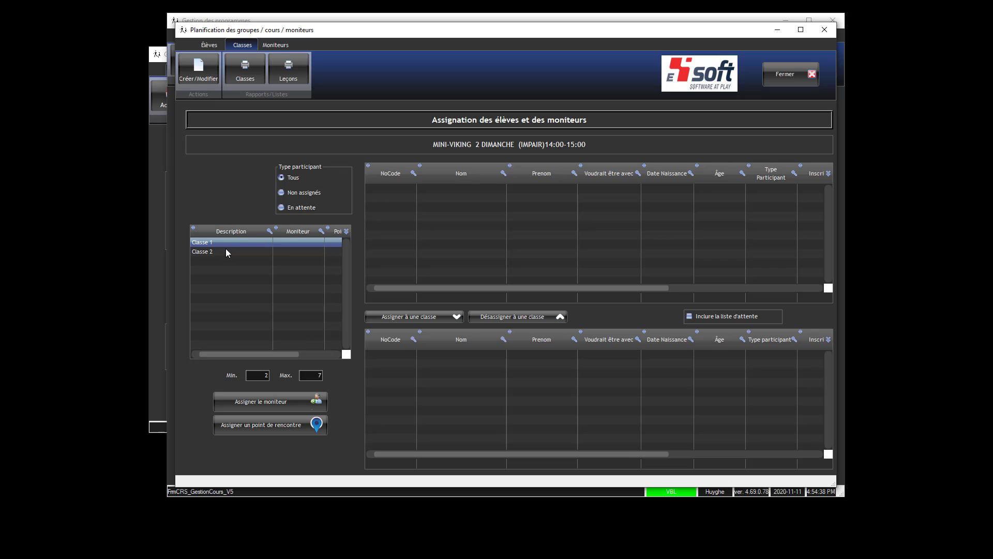
# - Assign the third instructor listed for the COURS DE SKI activity to Classe 1
pyautogui.click(273, 399)
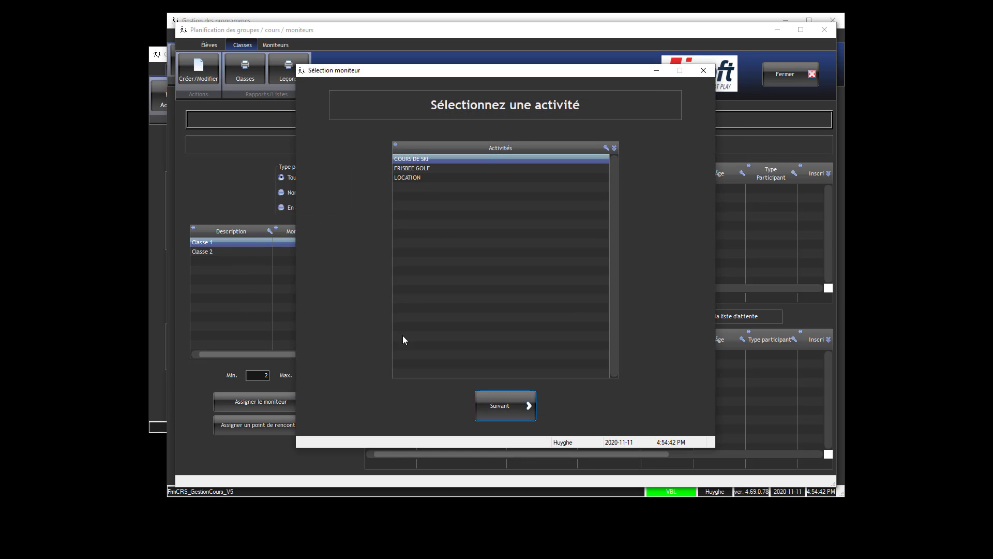
pyautogui.doubleClick(425, 159)
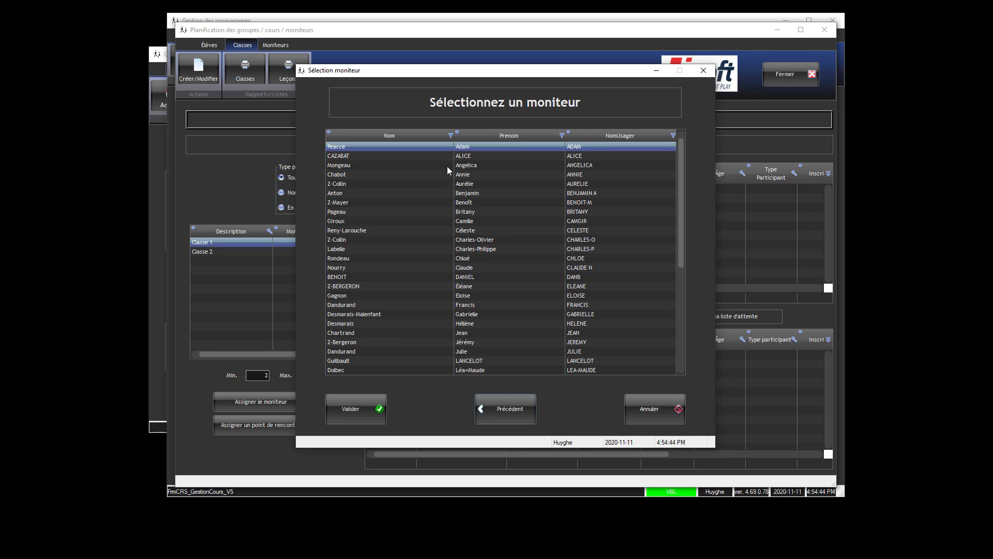
pyautogui.doubleClick(492, 166)
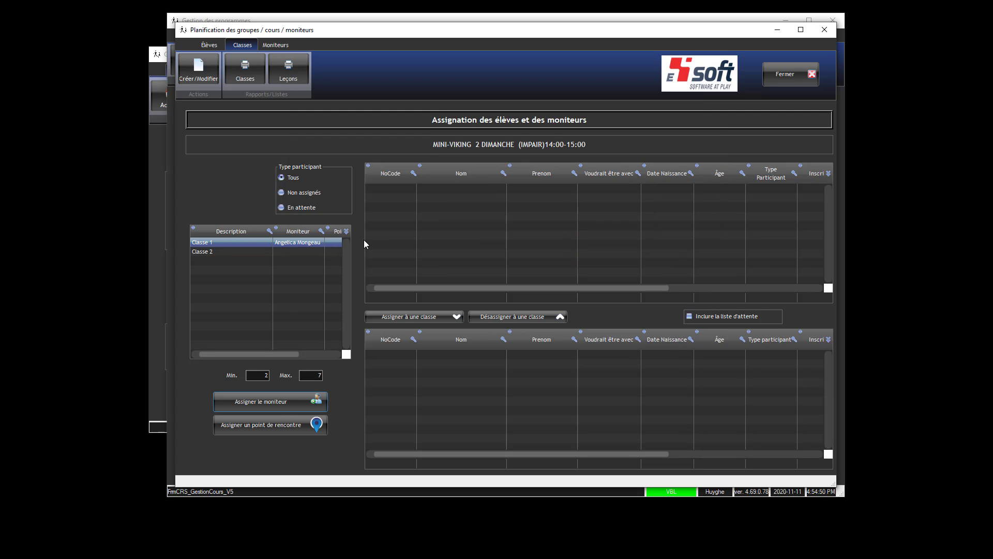
# - Assign the fourth instructor listed for the COURS DE SKI activity to Classe 2
pyautogui.click(311, 252)
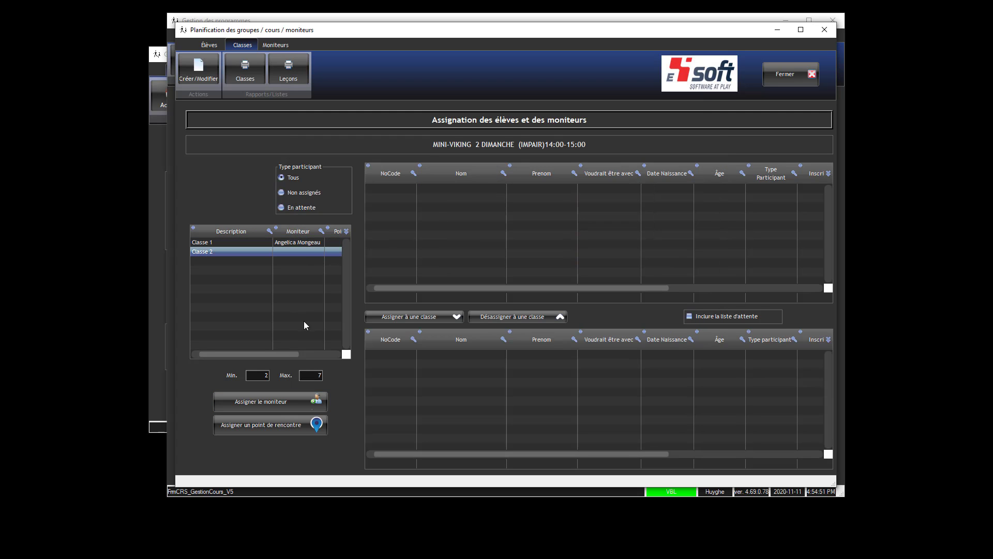
pyautogui.click(281, 395)
pyautogui.doubleClick(424, 157)
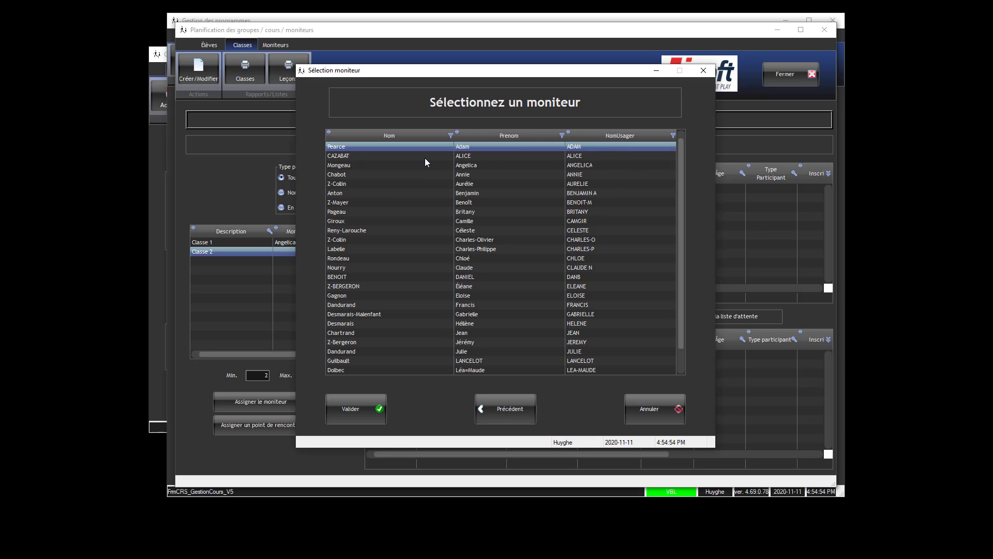
pyautogui.doubleClick(464, 177)
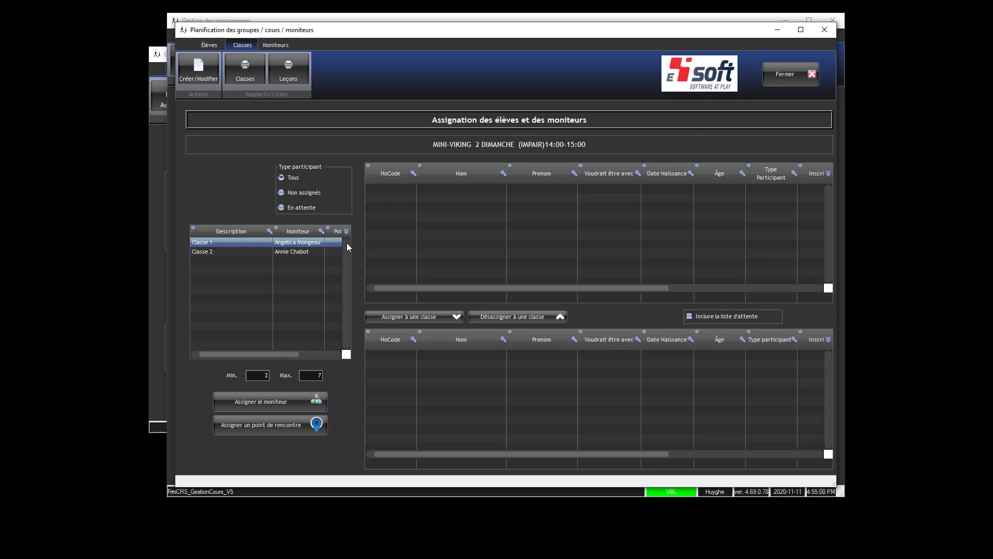
# - Exit the class assignment screen, review the course's general information, and return to the home screen
pyautogui.click(800, 83)
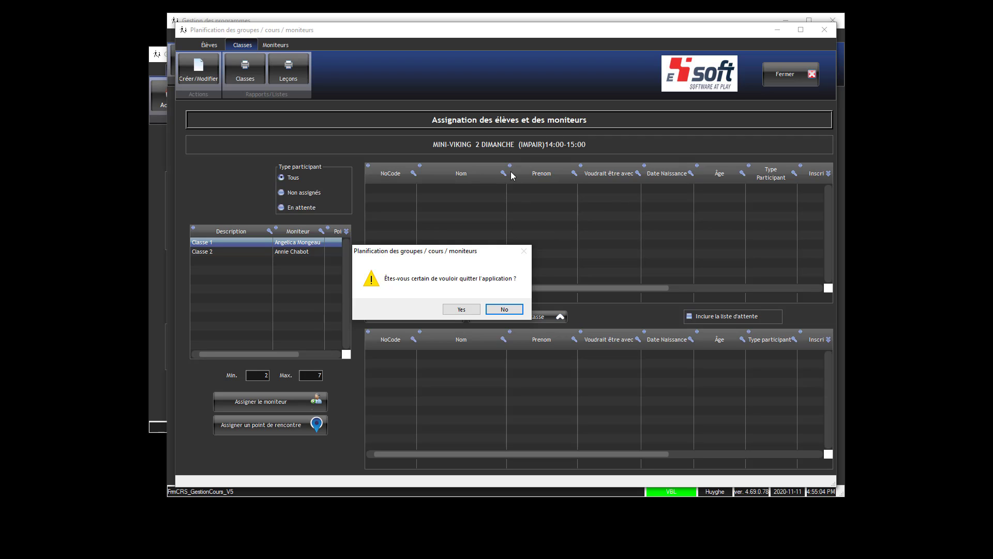
pyautogui.click(462, 310)
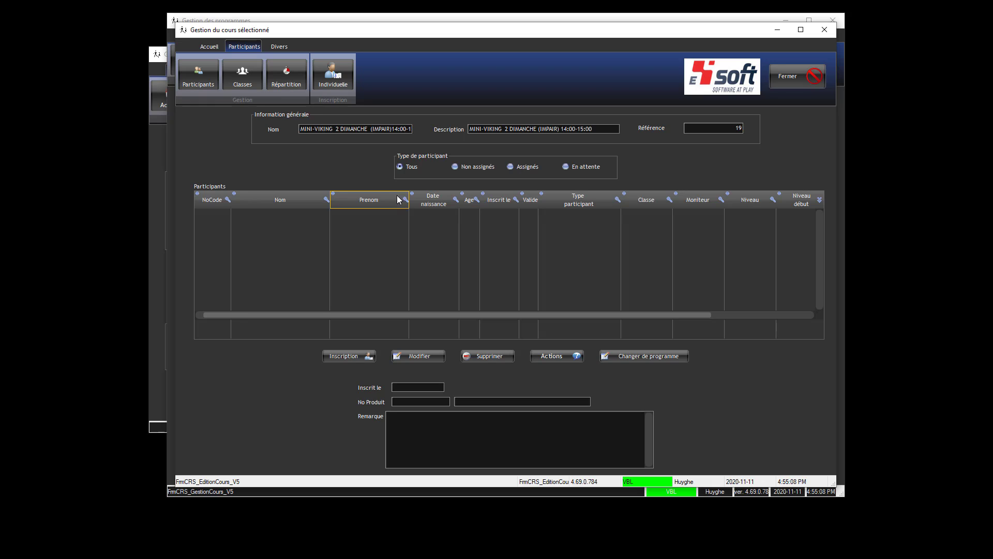
pyautogui.click(206, 46)
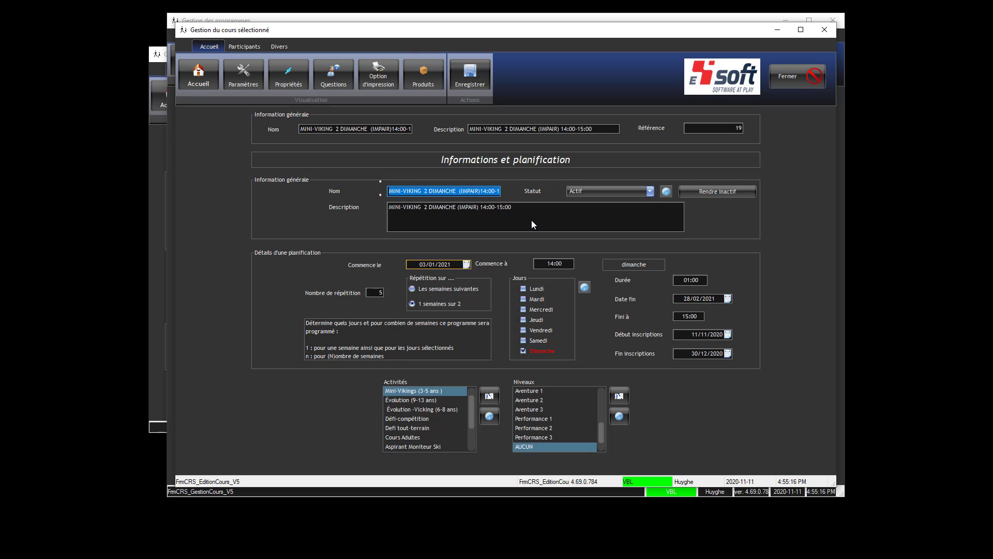
pyautogui.click(790, 79)
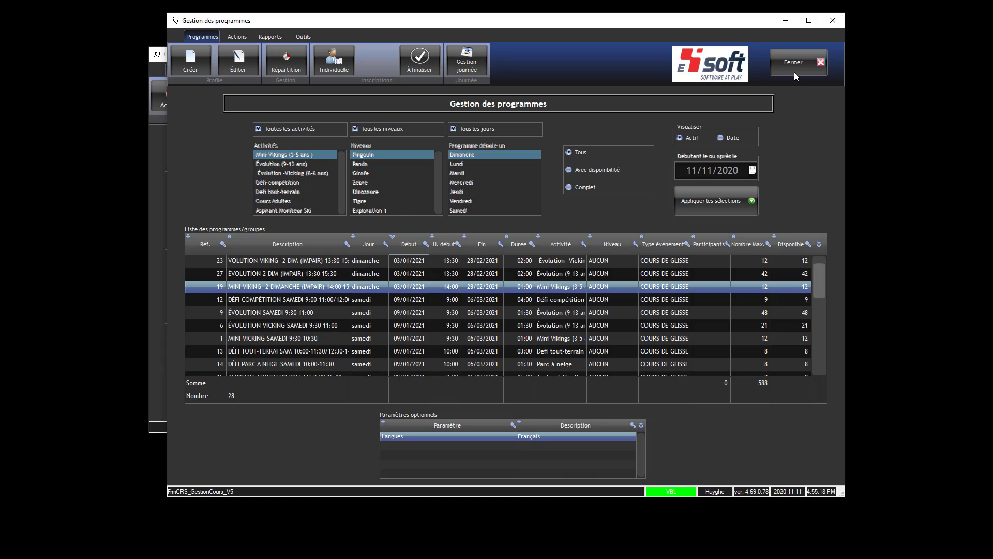
pyautogui.click(794, 71)
# - Open the private reservation planning, enlarge its window, and set the activity to COURS DE SKI
pyautogui.click(618, 369)
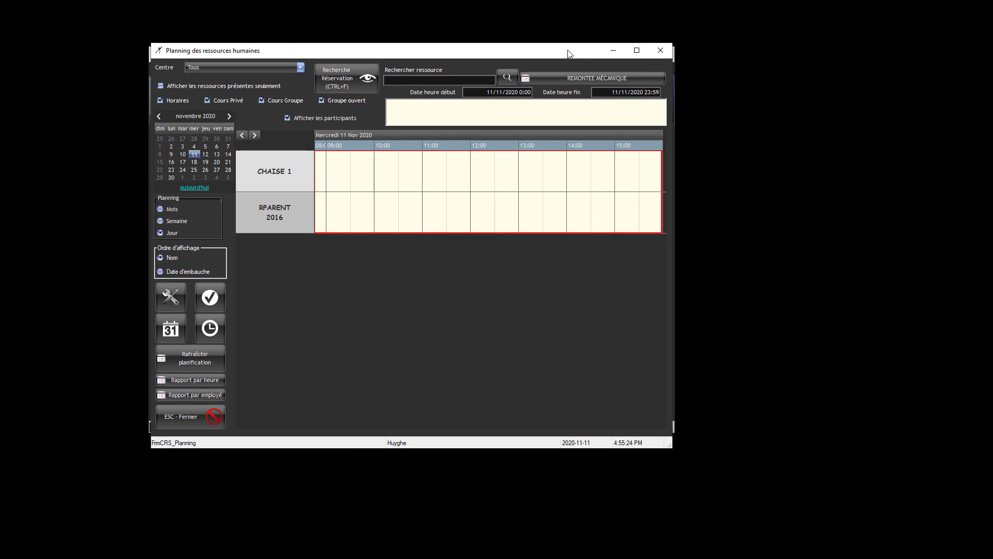
pyautogui.moveTo(567, 53); pyautogui.dragTo(454, 36)
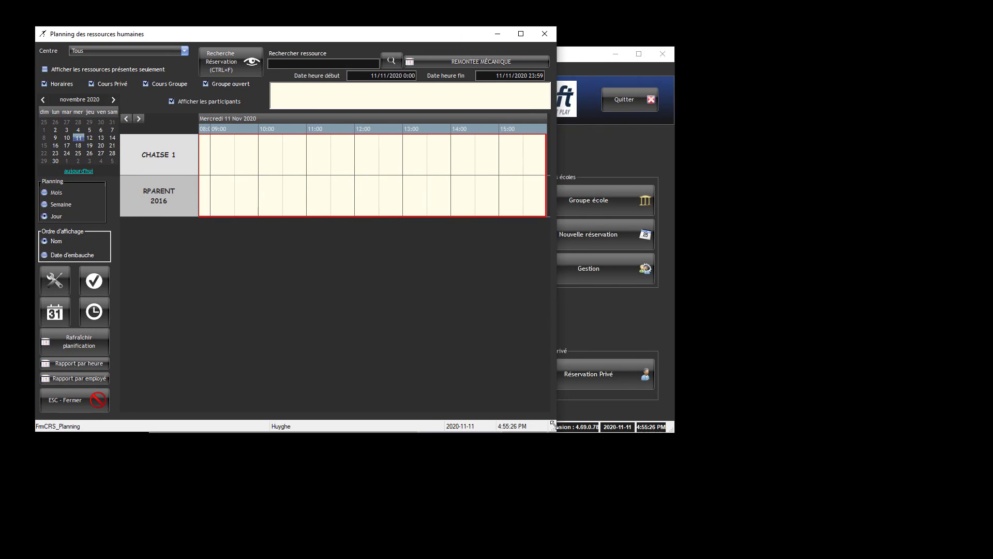
pyautogui.moveTo(552, 424); pyautogui.dragTo(957, 531)
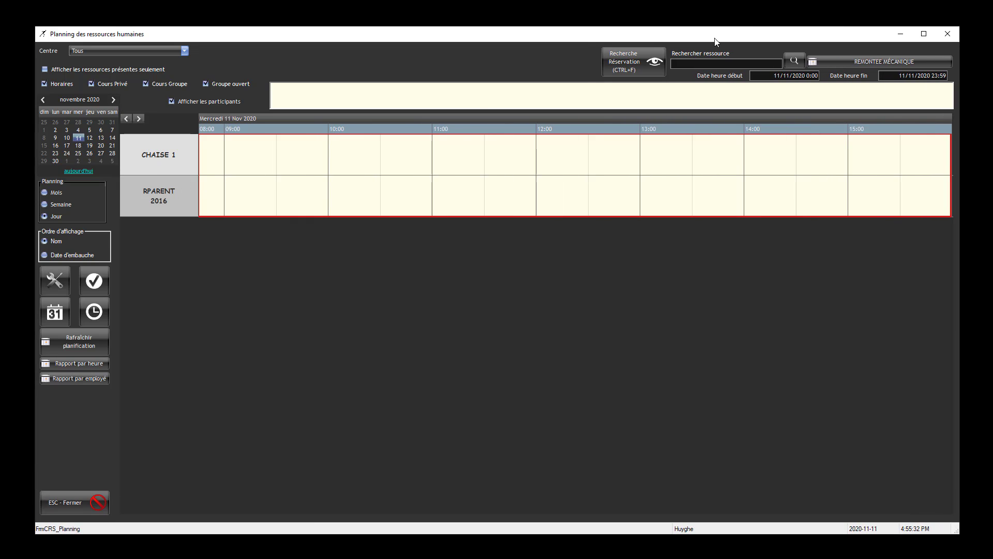
pyautogui.click(860, 63)
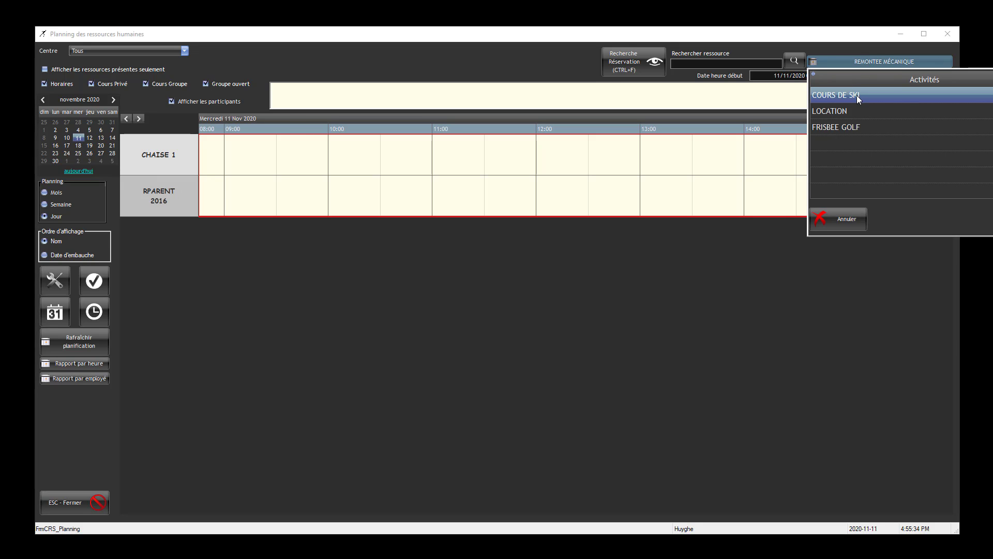
pyautogui.click(992, 219)
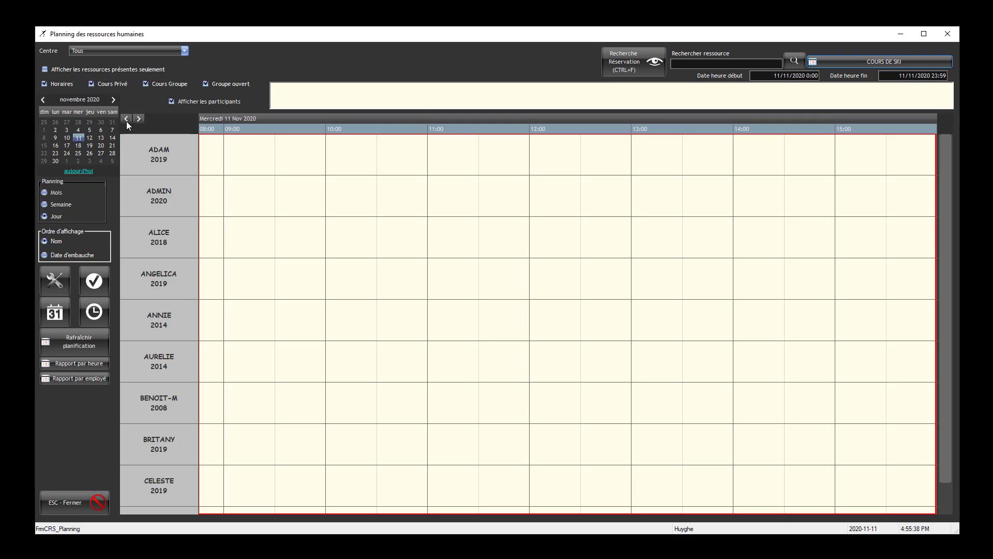
# - Show the planning for 22 January 2021 and look through the instructors' schedules
pyautogui.click(114, 99)
pyautogui.click(114, 100)
pyautogui.click(113, 100)
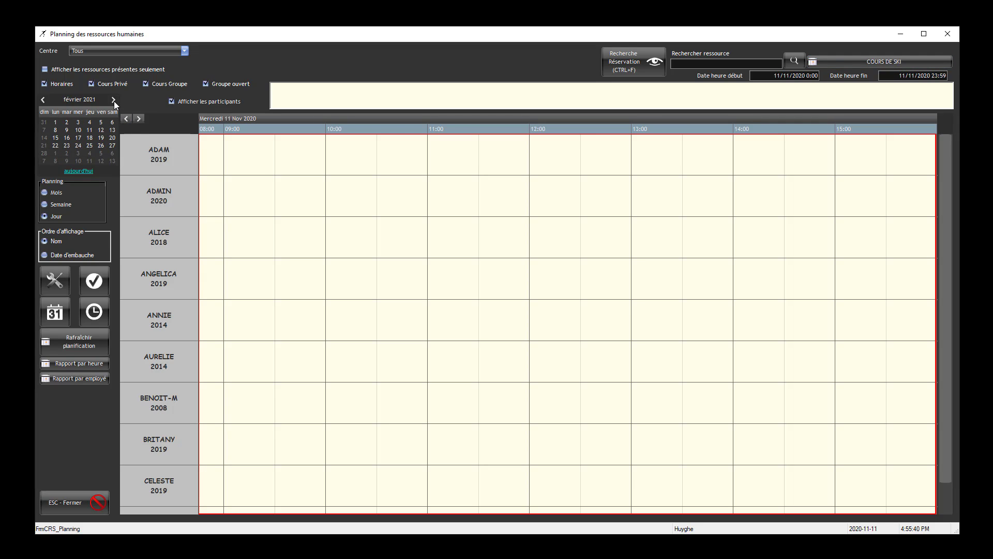
pyautogui.click(43, 100)
pyautogui.click(102, 146)
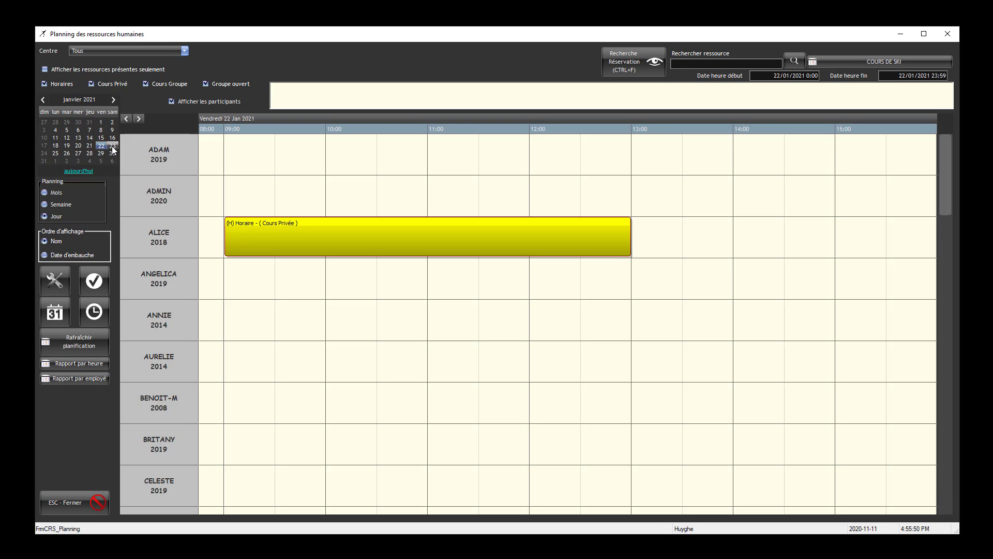
pyautogui.scroll(-3, 305, 227)
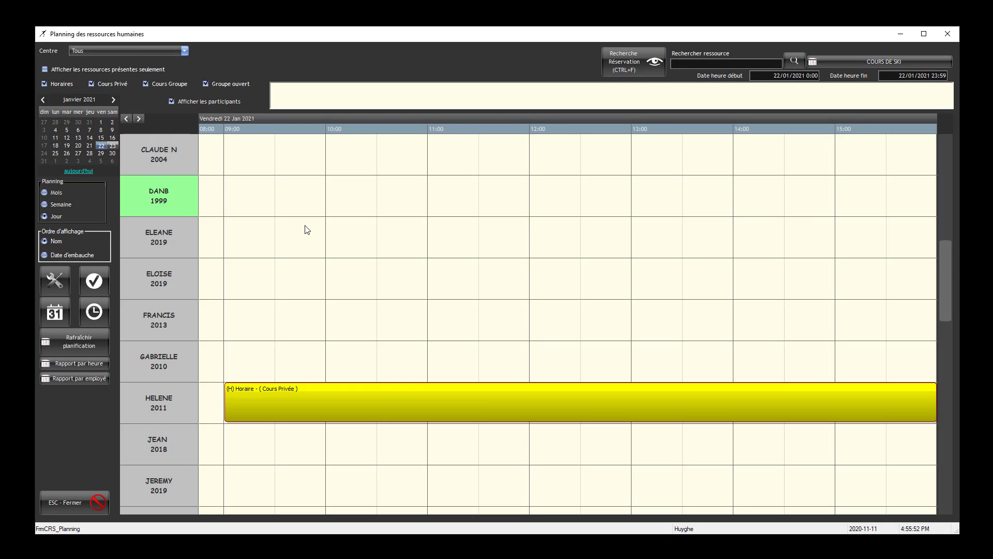
pyautogui.scroll(4, 307, 230)
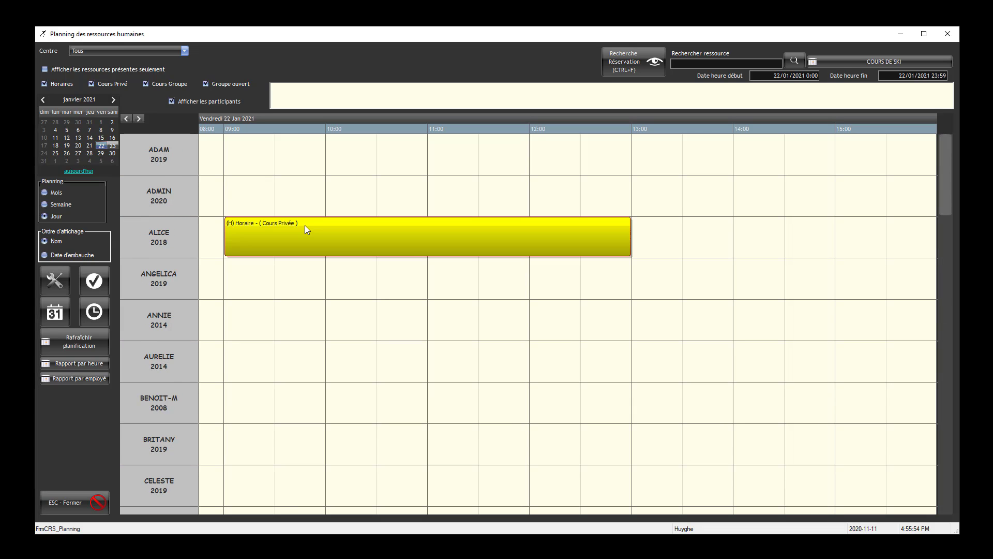
# - Close the planning and check the MINI-VIKING 2 DIMANCHE programme's start date in the programme list
pyautogui.click(948, 34)
pyautogui.click(247, 188)
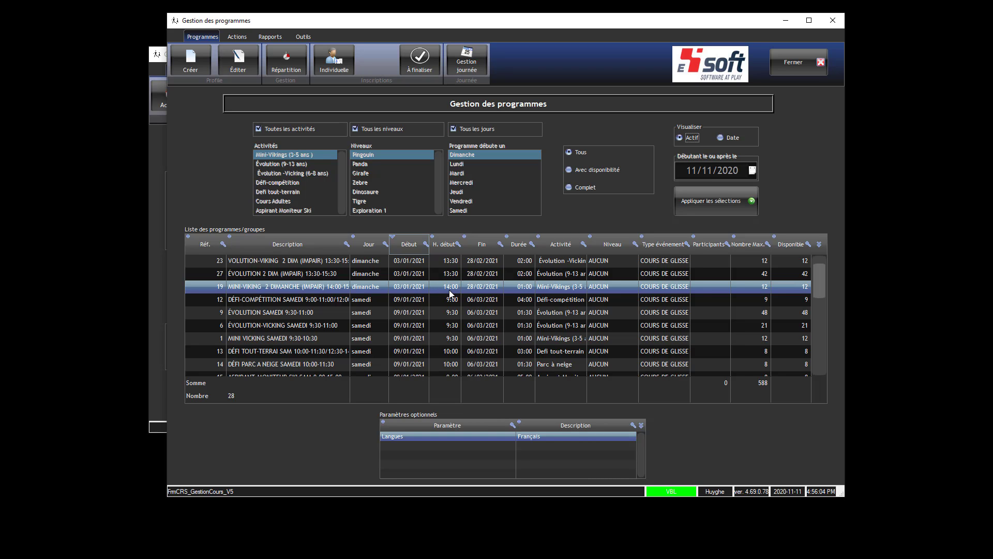
pyautogui.click(789, 62)
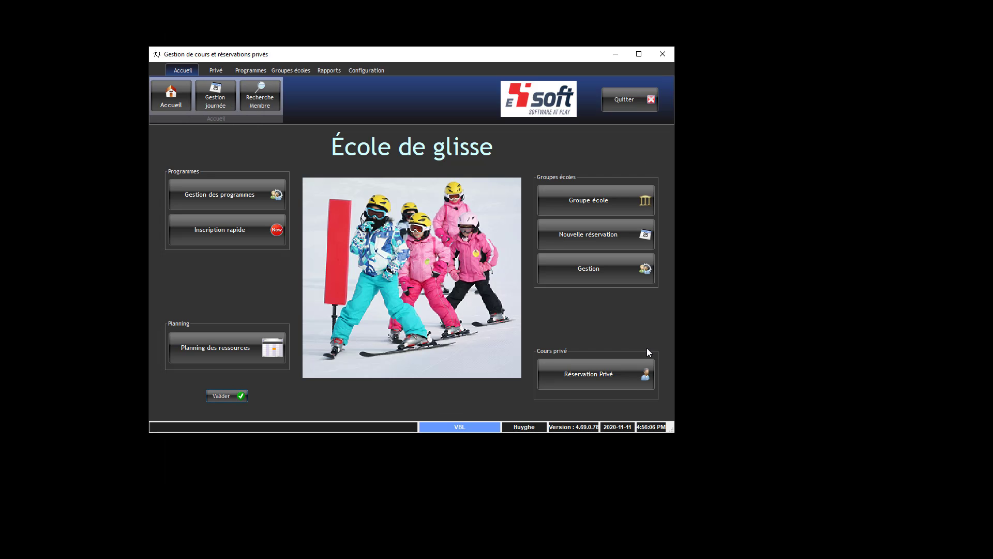
# - Reopen the private reservation planning on 3 January 2021 and inspect the group booking at 14:00 for Classe 1's instructor
pyautogui.click(631, 371)
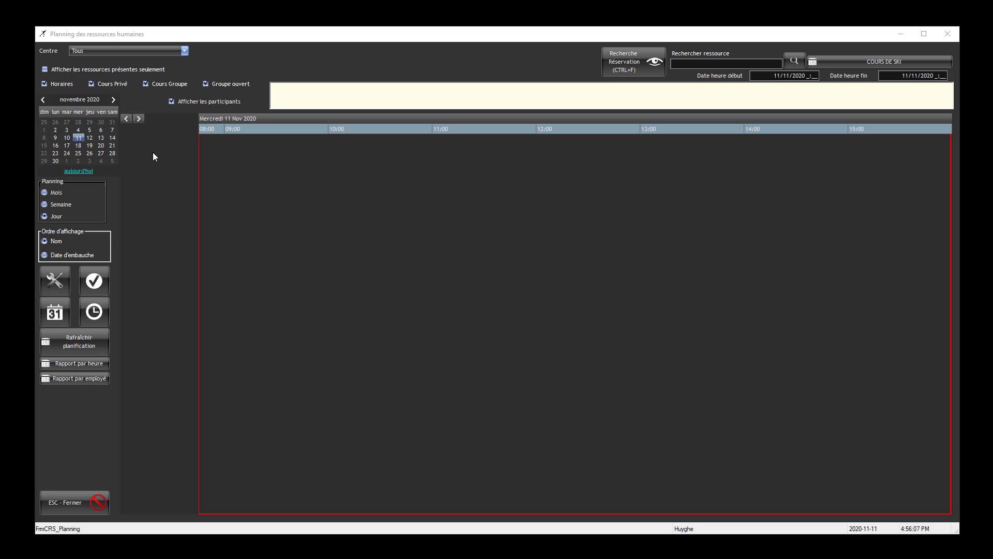
pyautogui.click(114, 99)
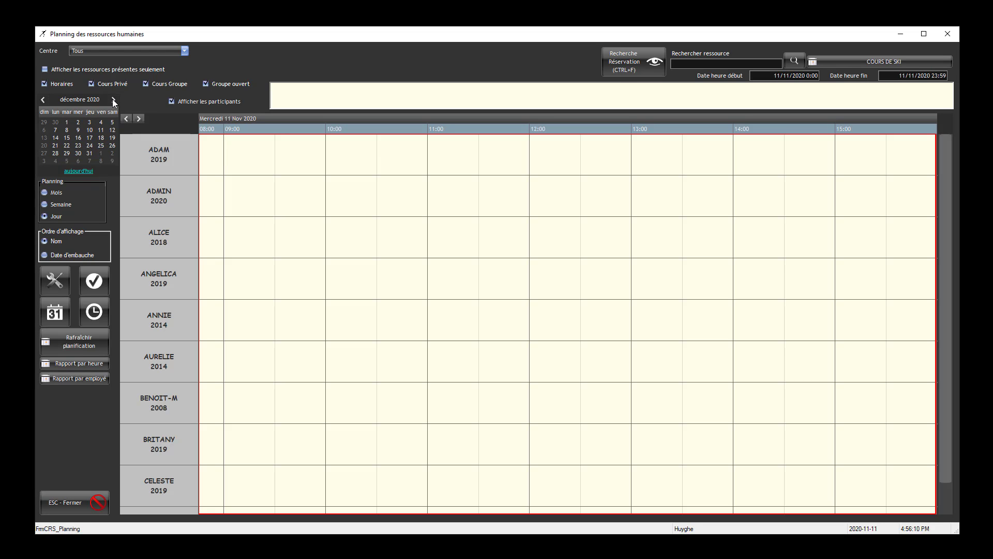
pyautogui.click(114, 100)
pyautogui.click(44, 130)
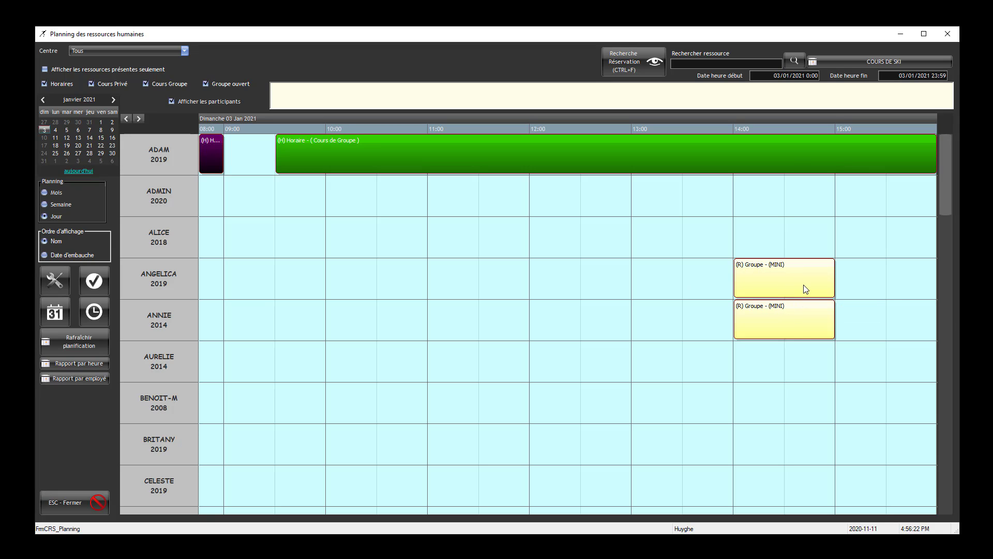
pyautogui.moveTo(806, 290)
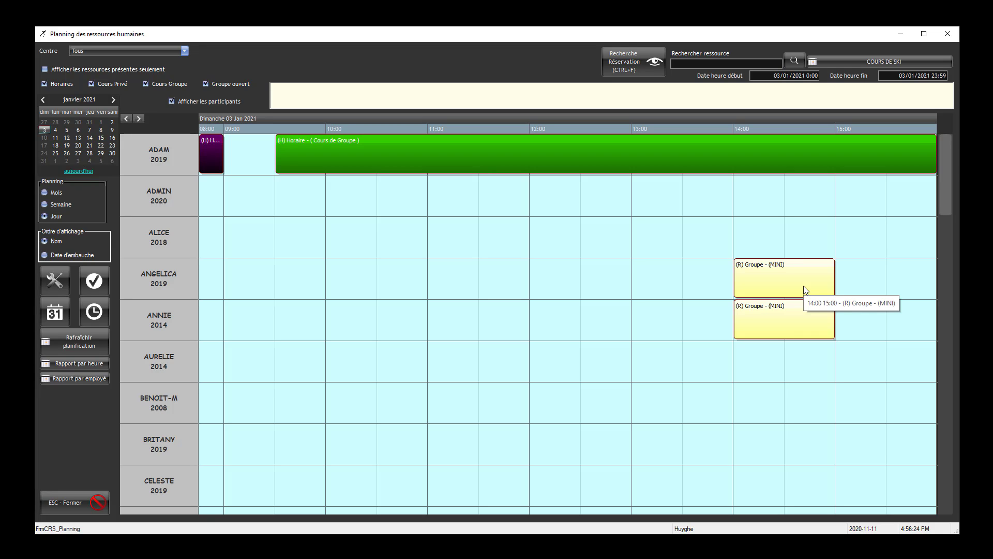